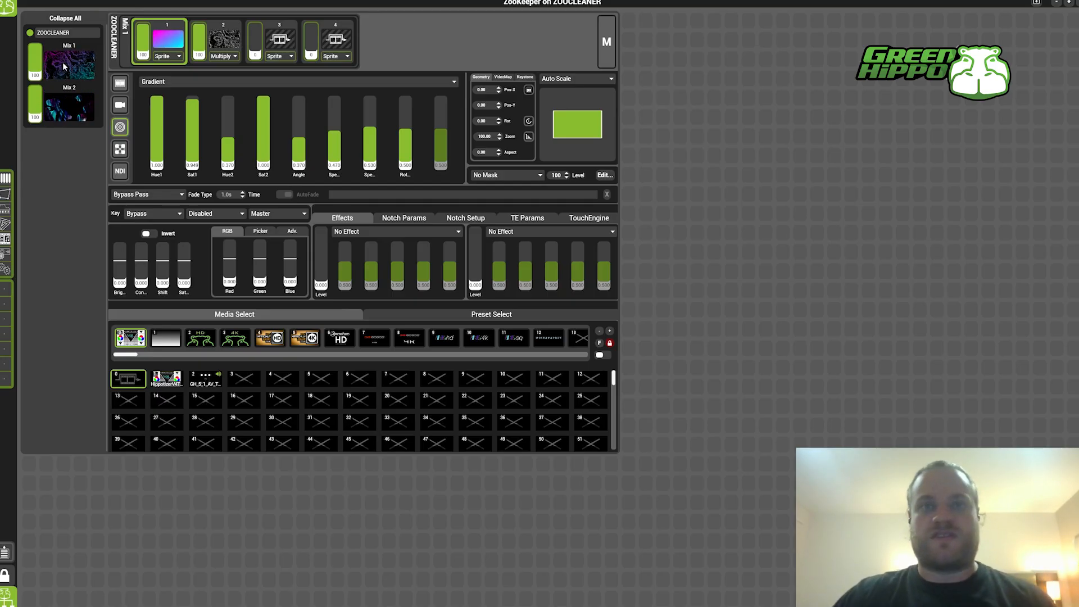
Switch from the Mixes workspace to the Shape Visualizer
click(8, 8)
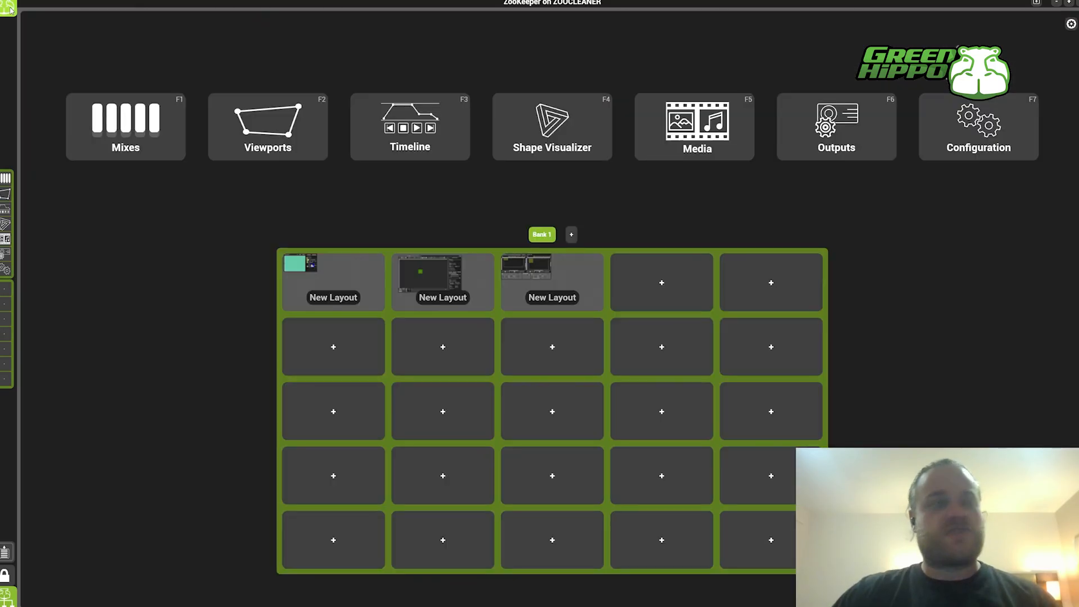
click(593, 149)
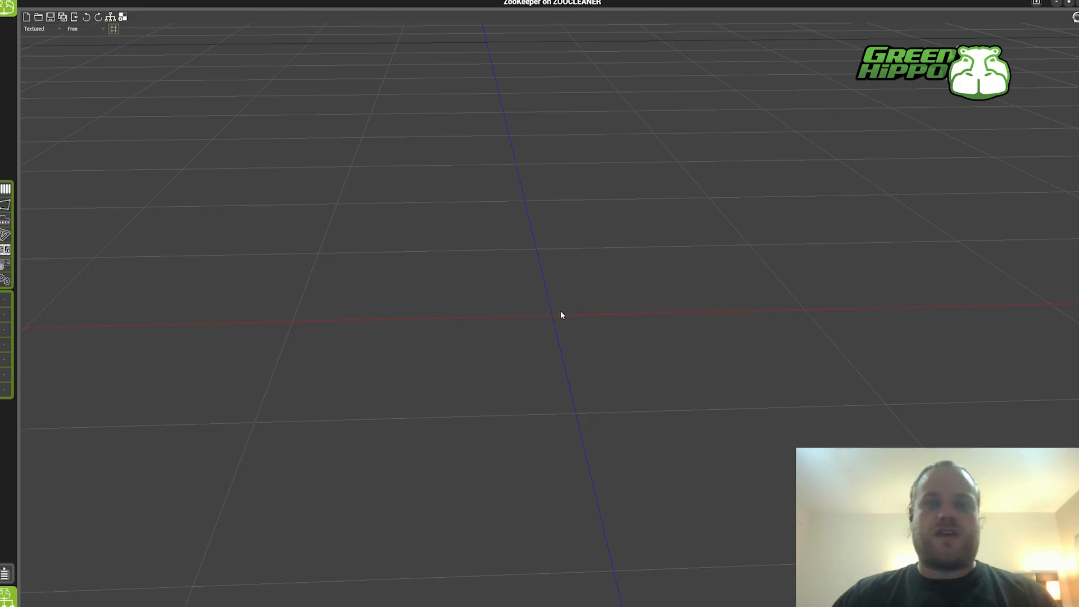
drag(561, 312, 542, 358)
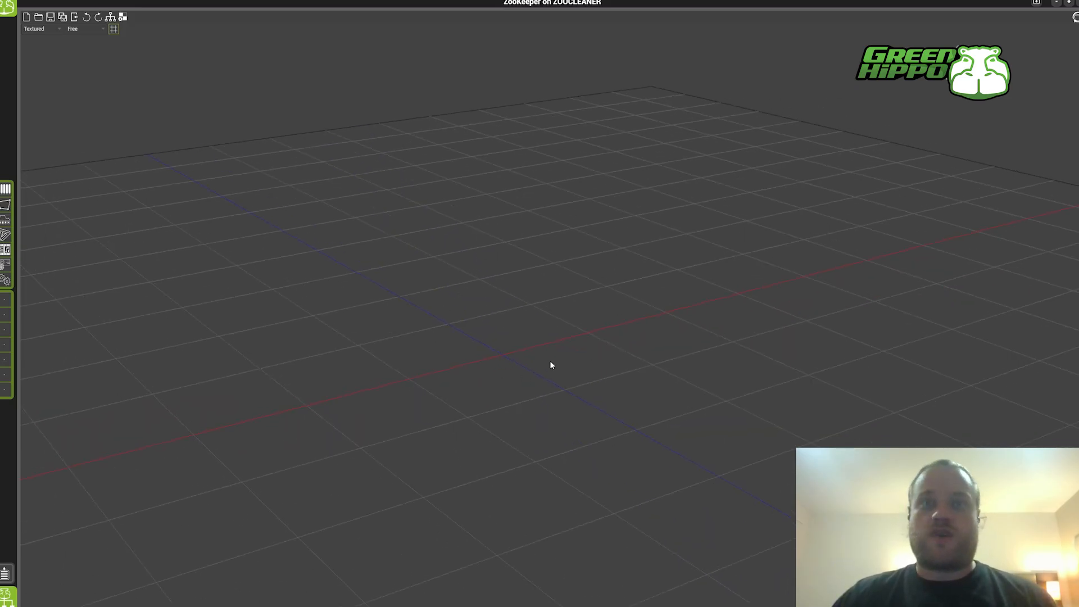
scroll(551, 365, up, 3)
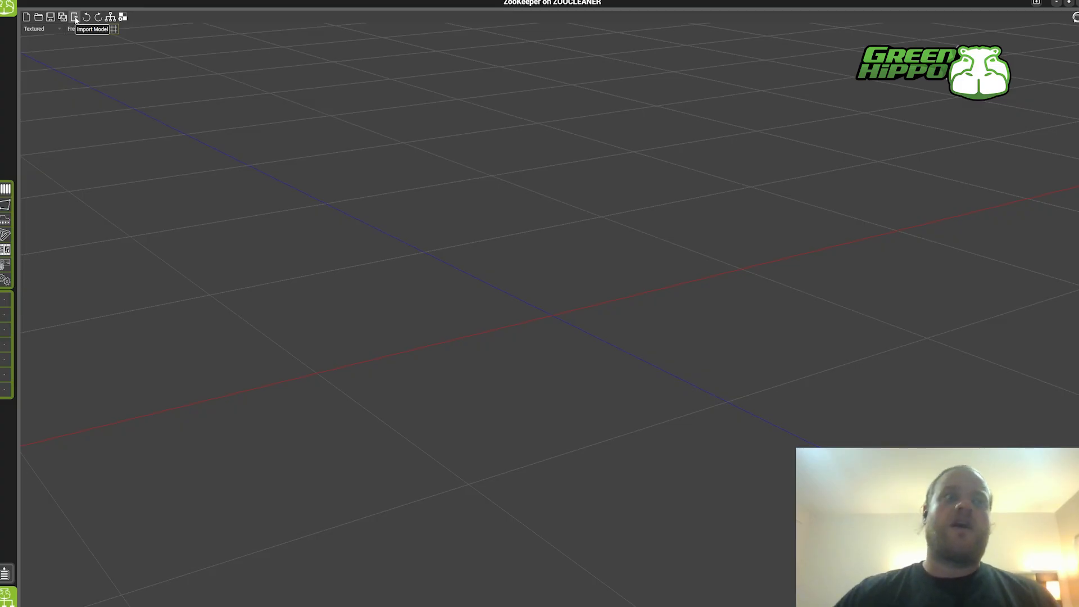
Open the SHAPE project 2 screen.sbf from the Default Projects folder
click(39, 18)
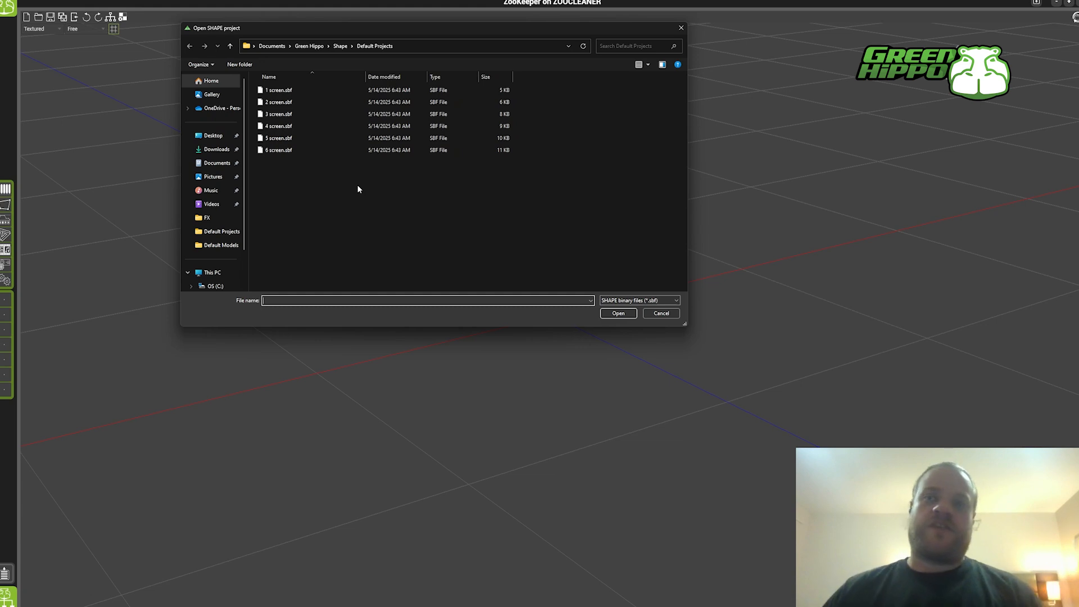
click(325, 102)
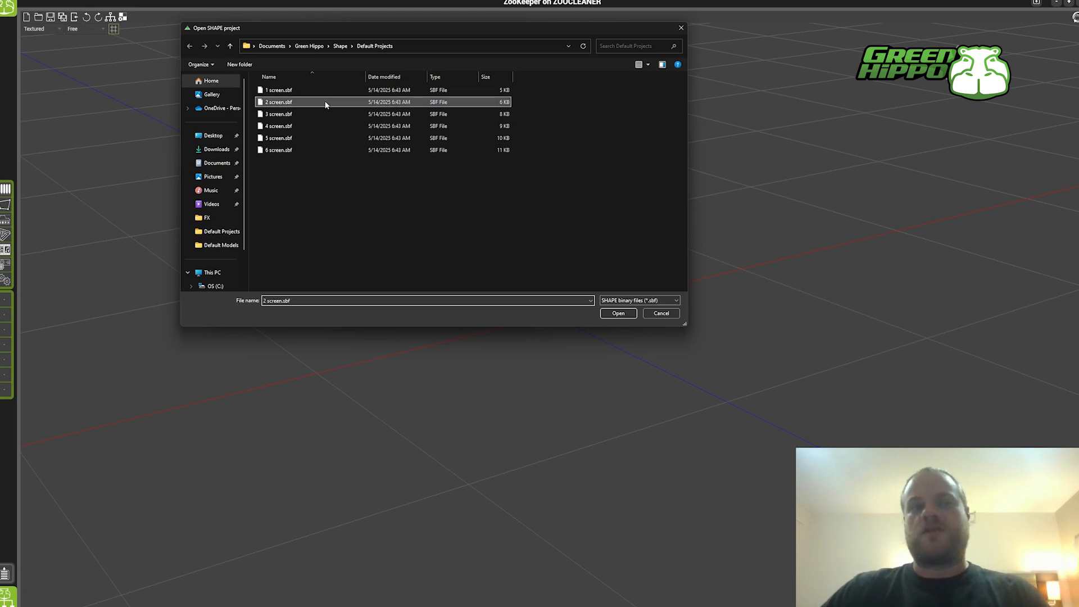
click(617, 313)
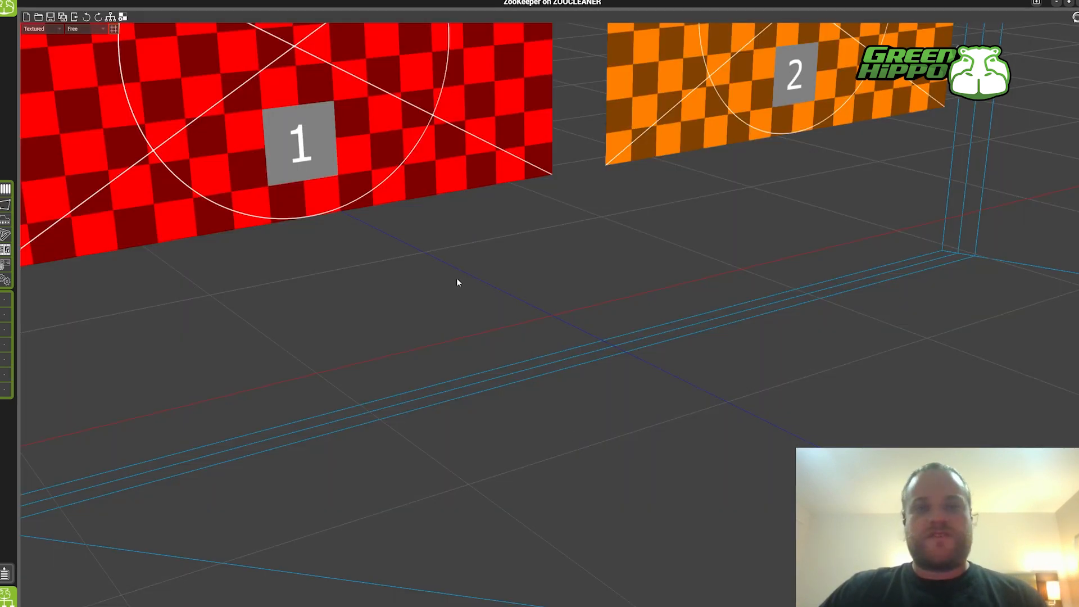
scroll(477, 249, down, 4)
scroll(564, 254, down, 3)
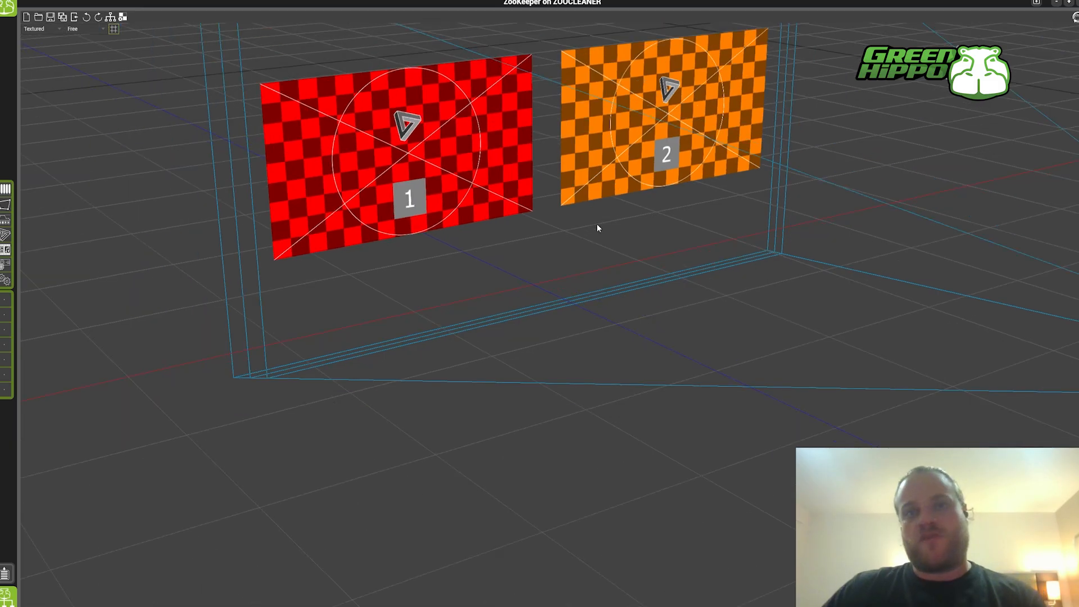
drag(597, 225, 559, 287)
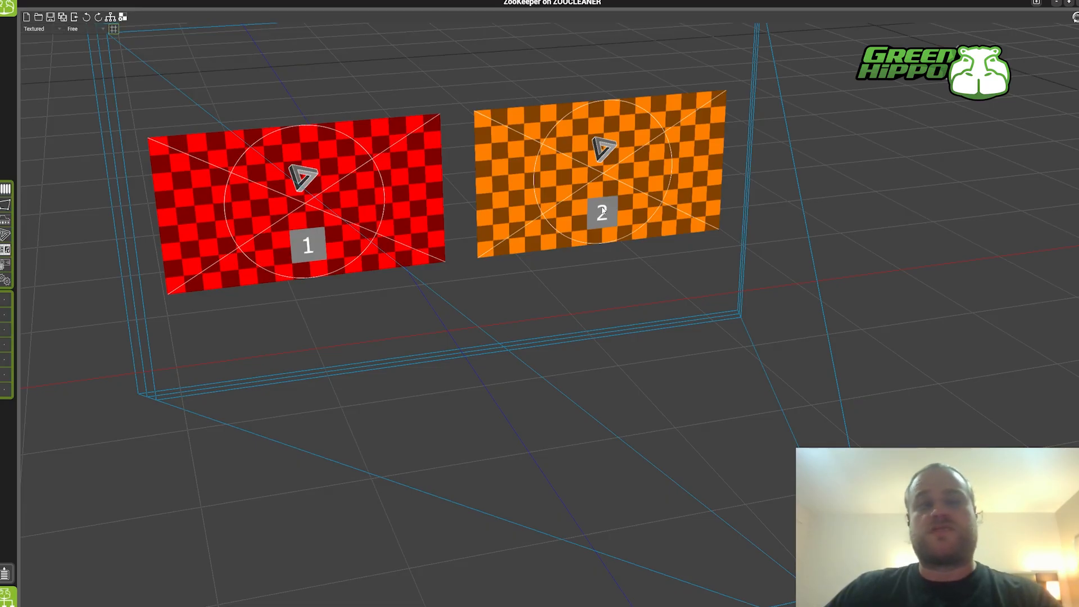
Assign Mix1 to Input 1 and Mix2 to Input 2 in the Input Manager
click(123, 17)
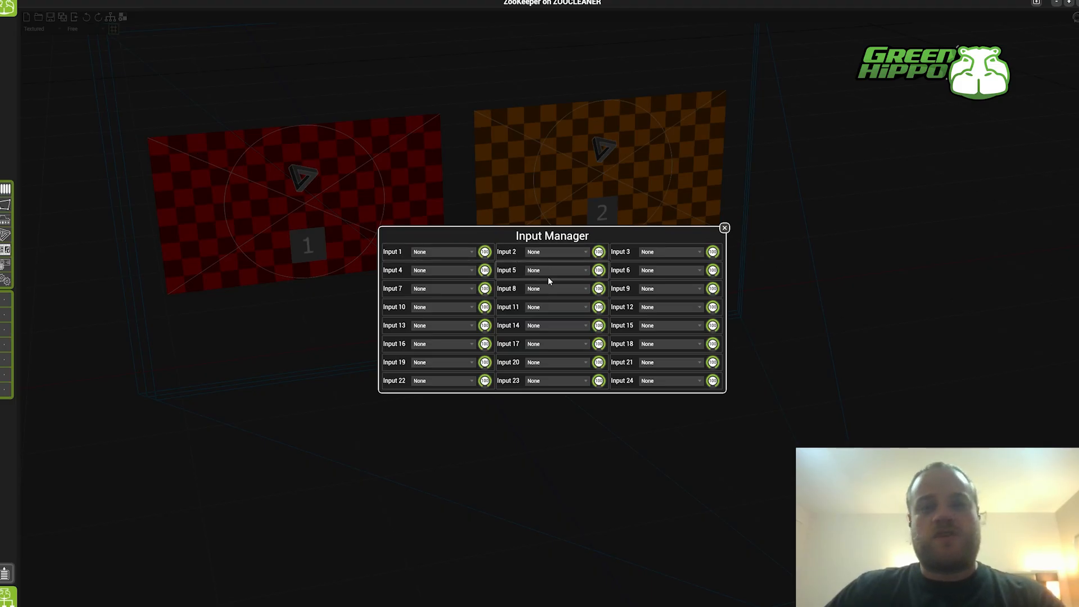
click(450, 251)
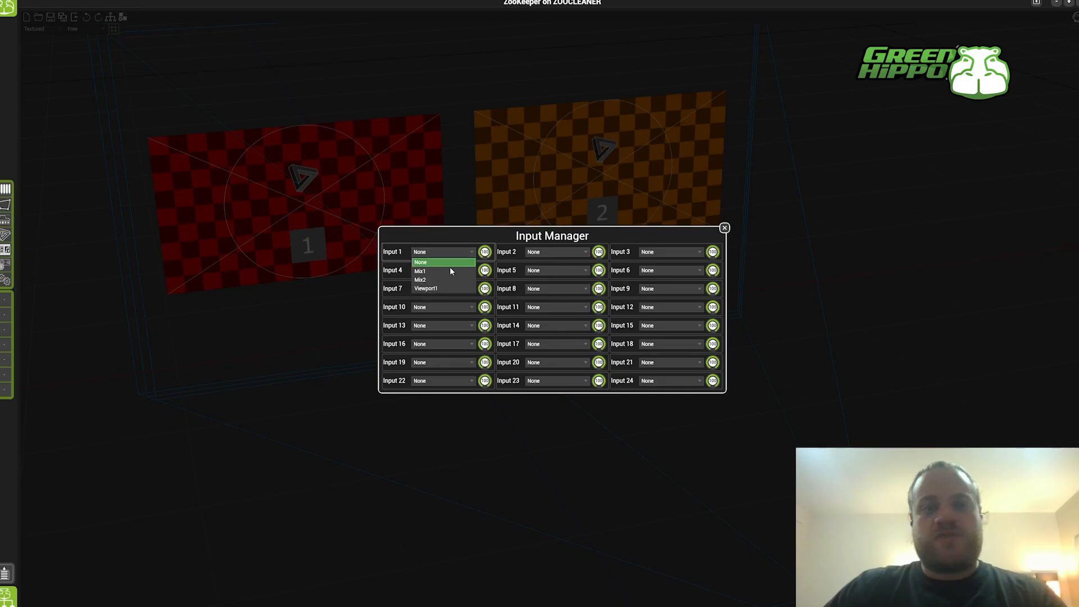
click(437, 273)
click(556, 252)
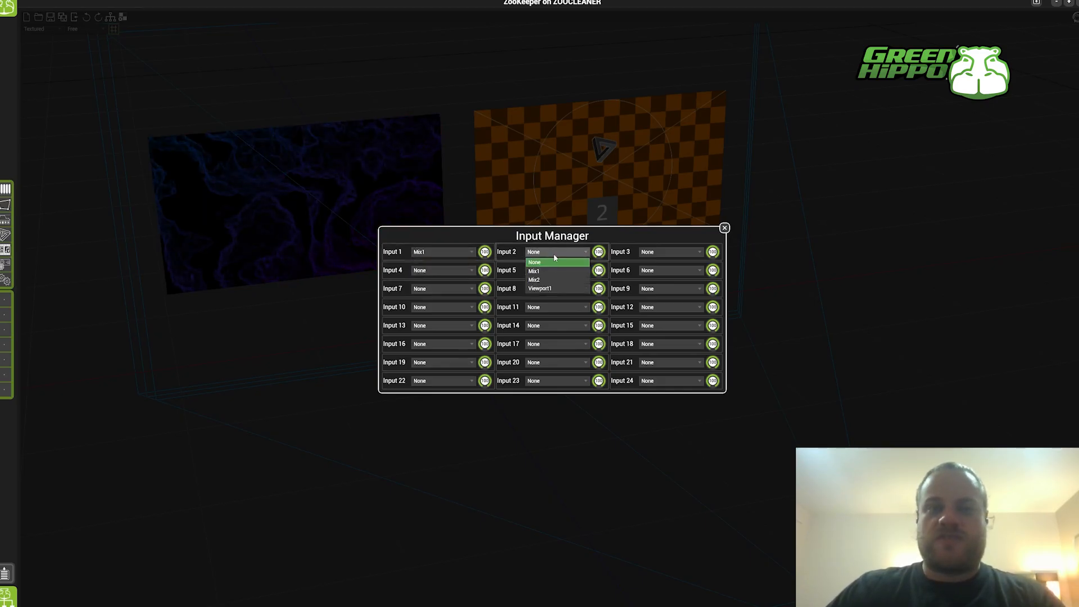
click(556, 281)
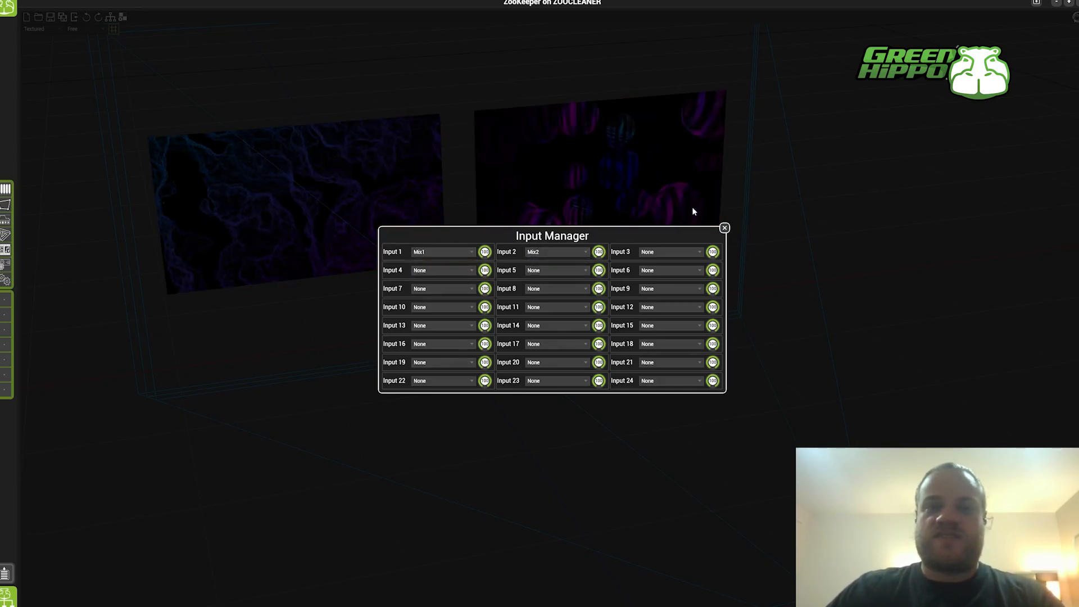
click(721, 229)
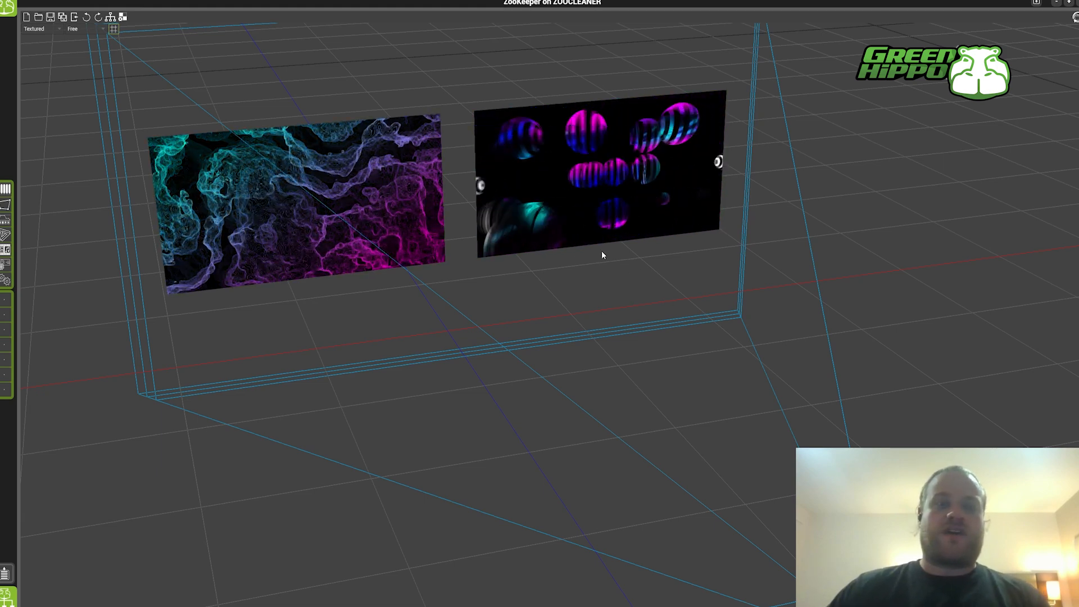
Set the Shape Visualizer's camera to Screen View
drag(599, 251, 608, 321)
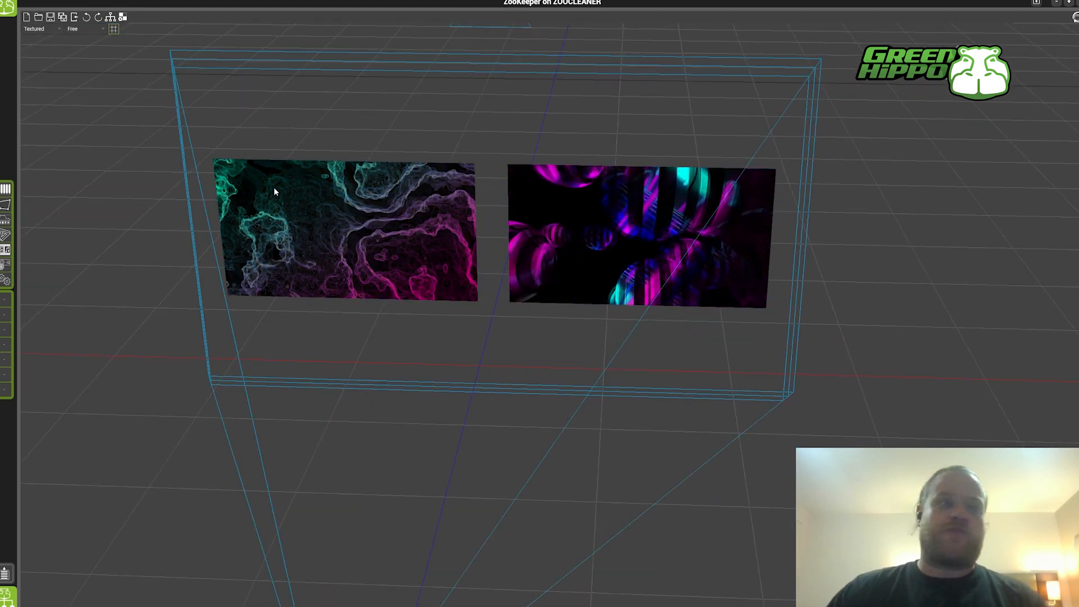
click(87, 34)
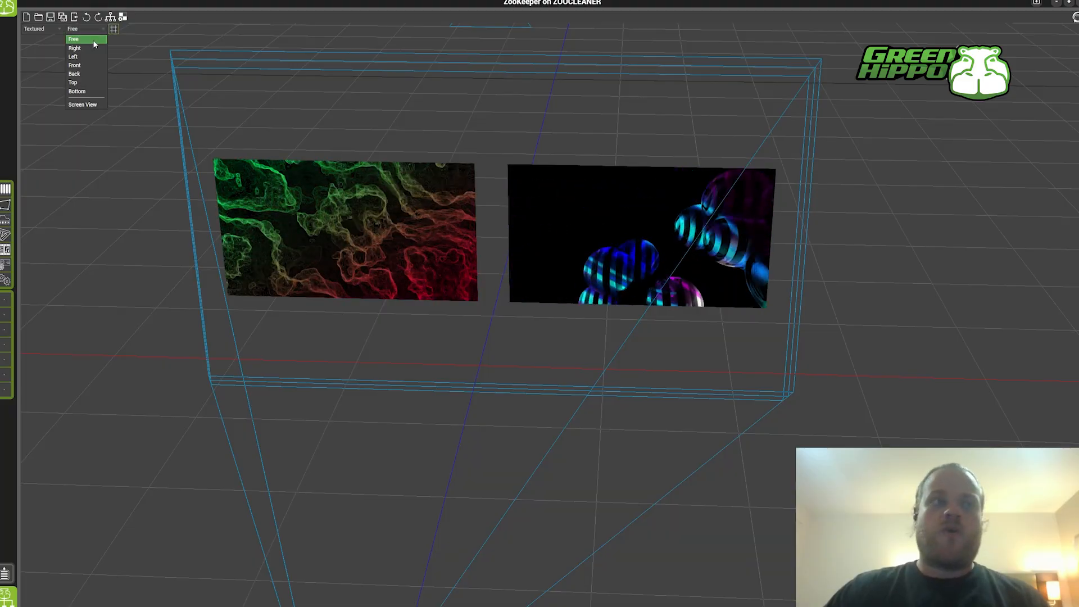
click(93, 105)
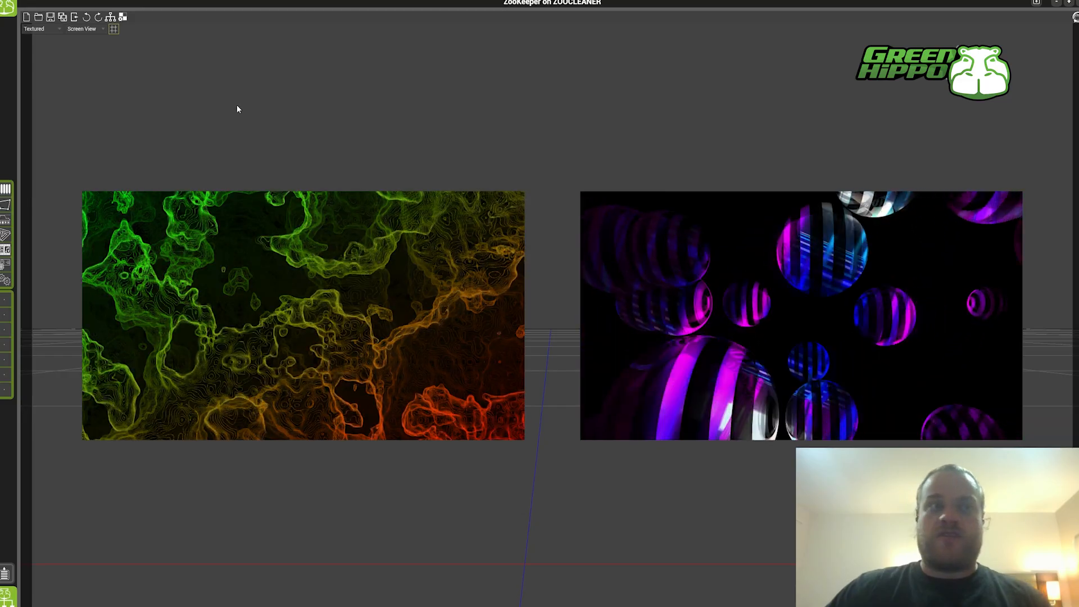
click(85, 29)
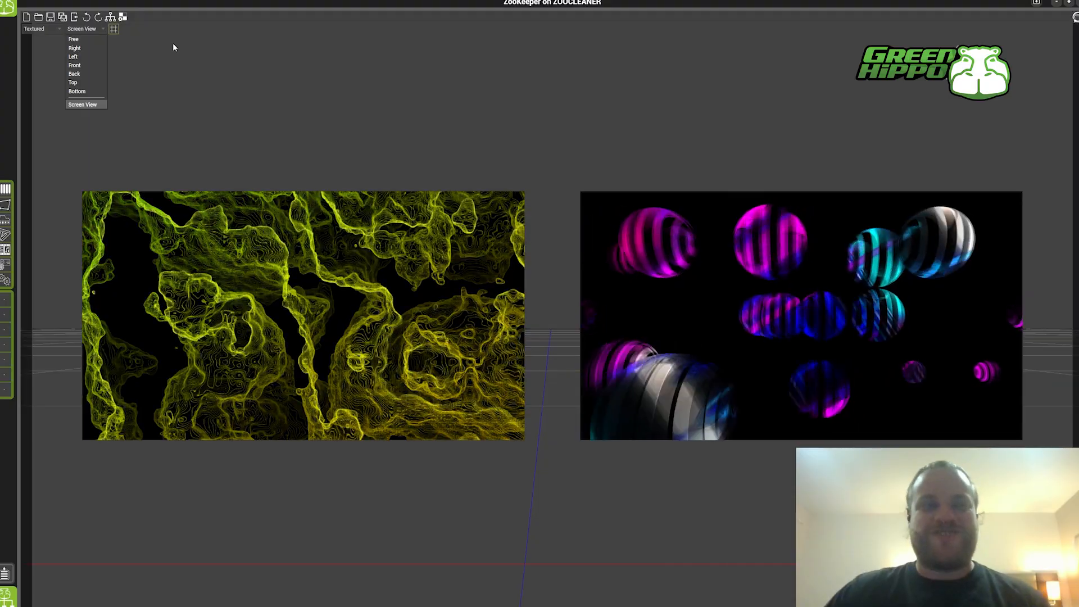
click(173, 44)
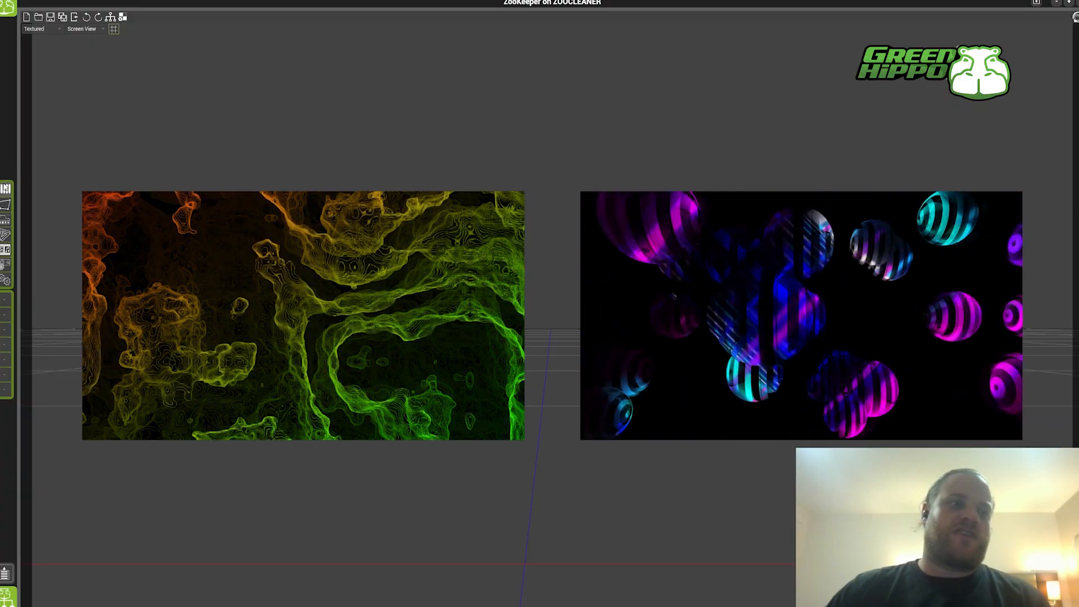
Return to the Mixes workspace and add a Shape component beside the mix controls
click(4, 187)
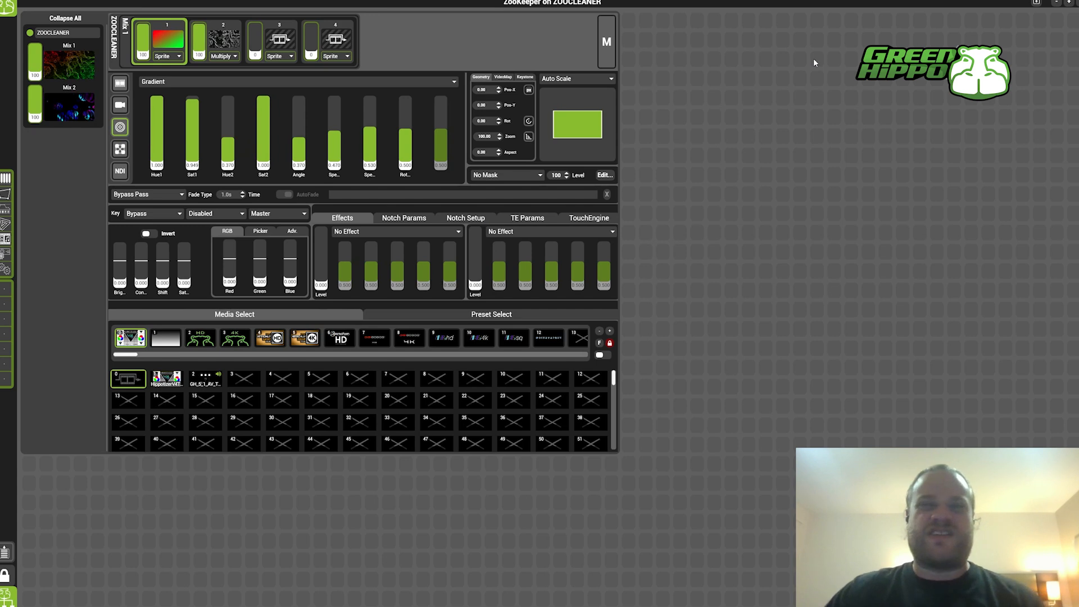
click(5, 598)
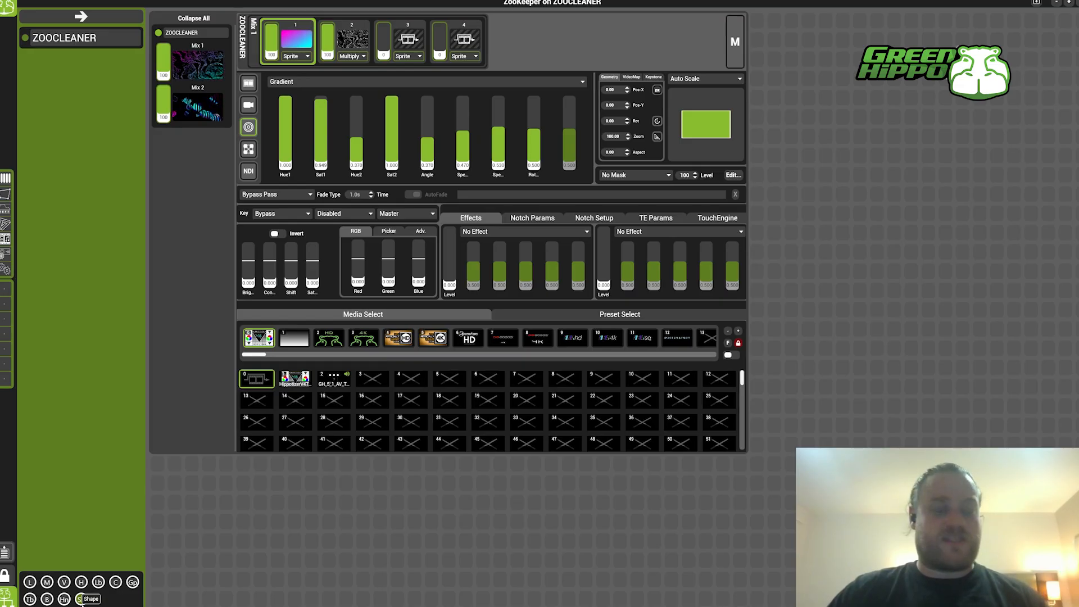
drag(82, 602, 630, 26)
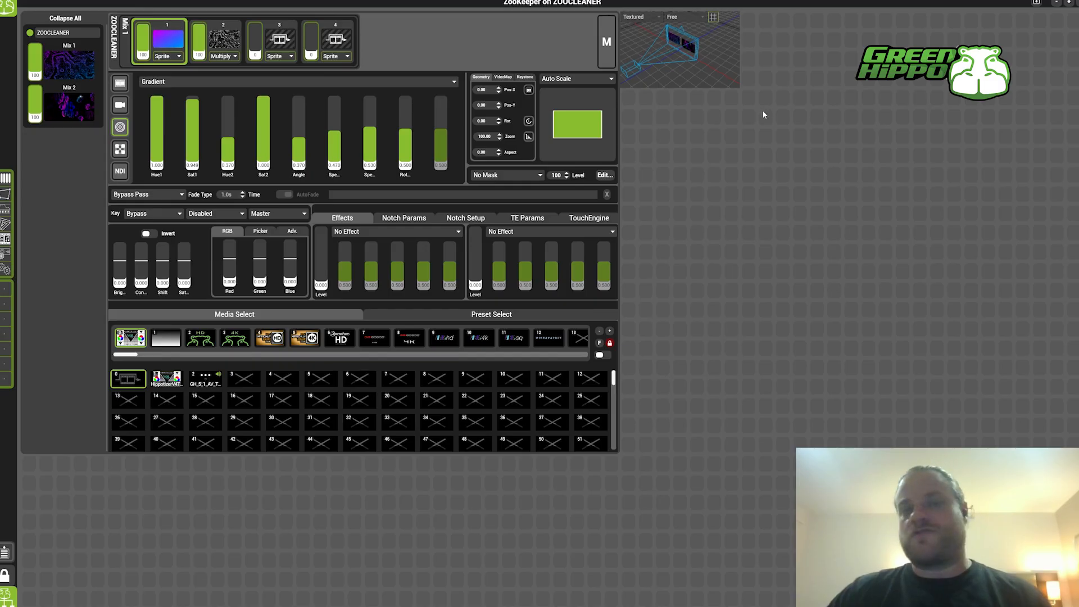
Unlock the layout, enlarge the Shape component to fill the space beside the mix controls, and lock the layout again
key(ctrl+e)
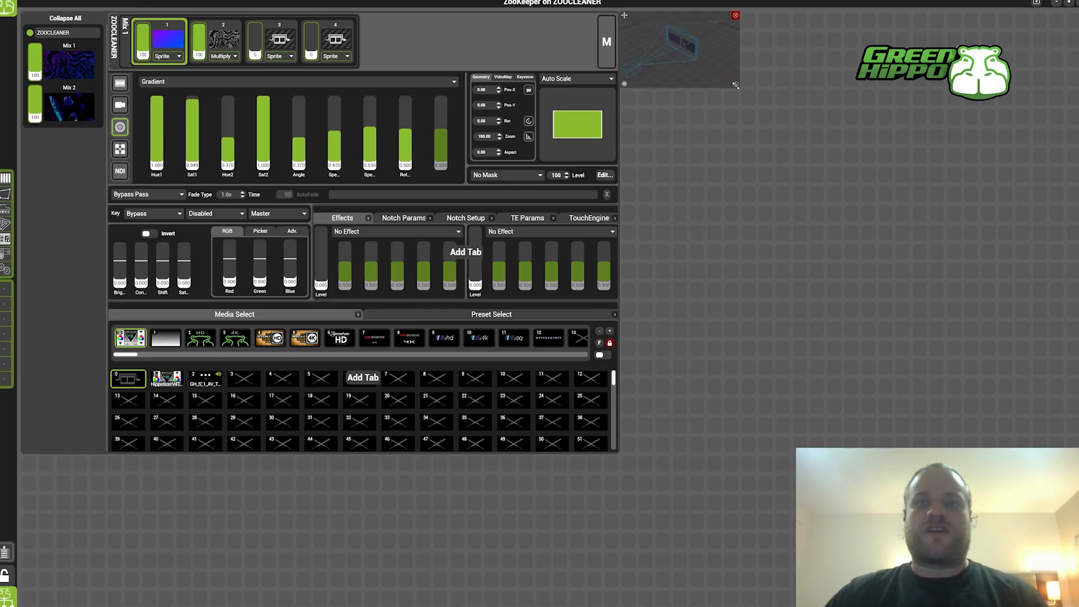
drag(755, 105, 1065, 447)
key(ctrl+e)
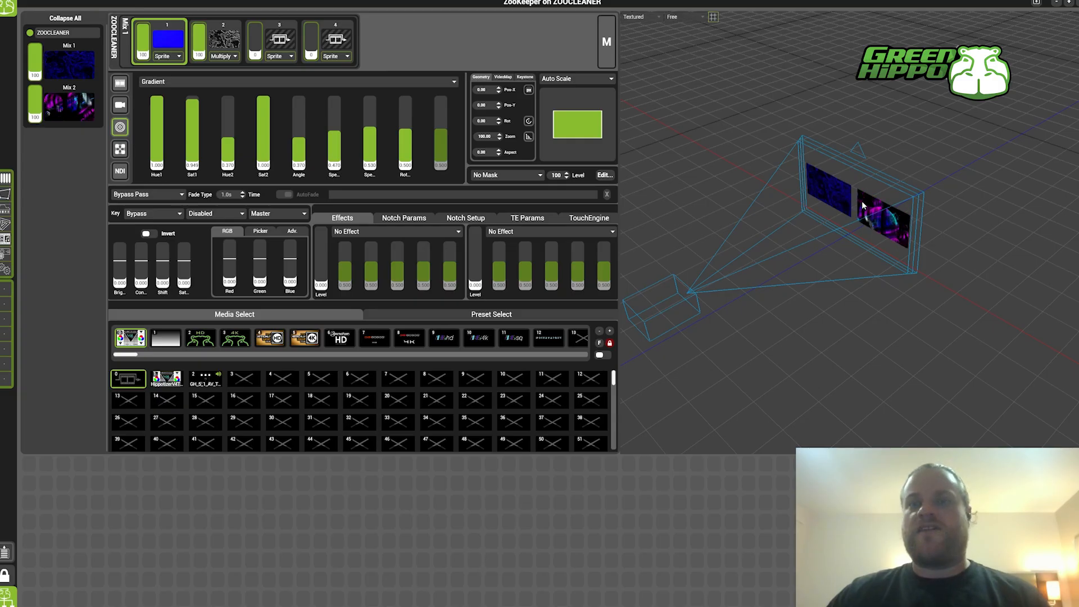
Set the Shape component's camera to Screen View and hide its grid
drag(783, 232, 816, 259)
scroll(816, 259, up, 3)
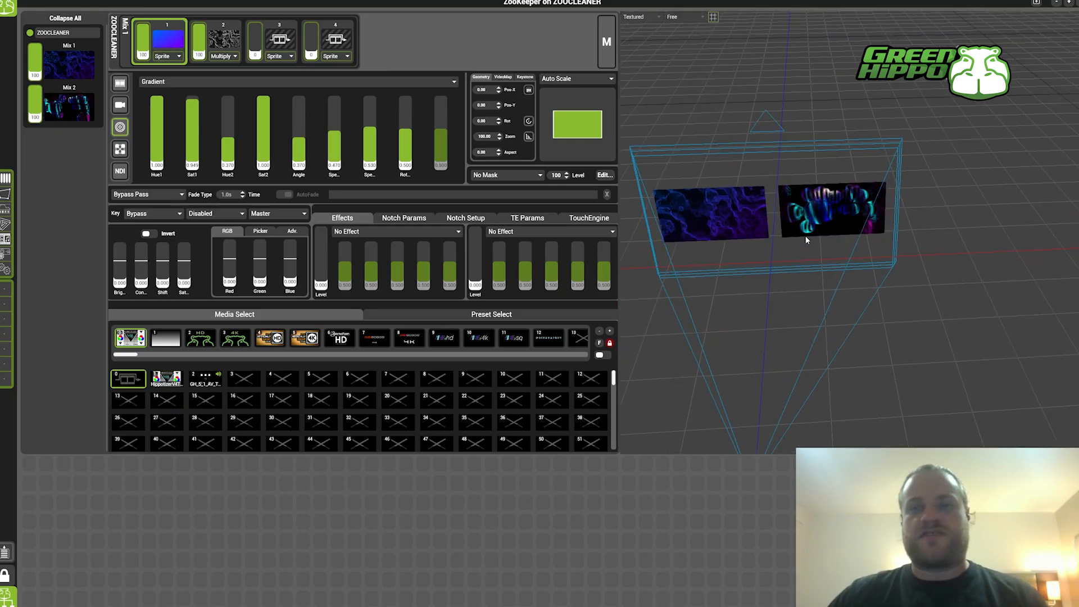
click(684, 17)
click(682, 93)
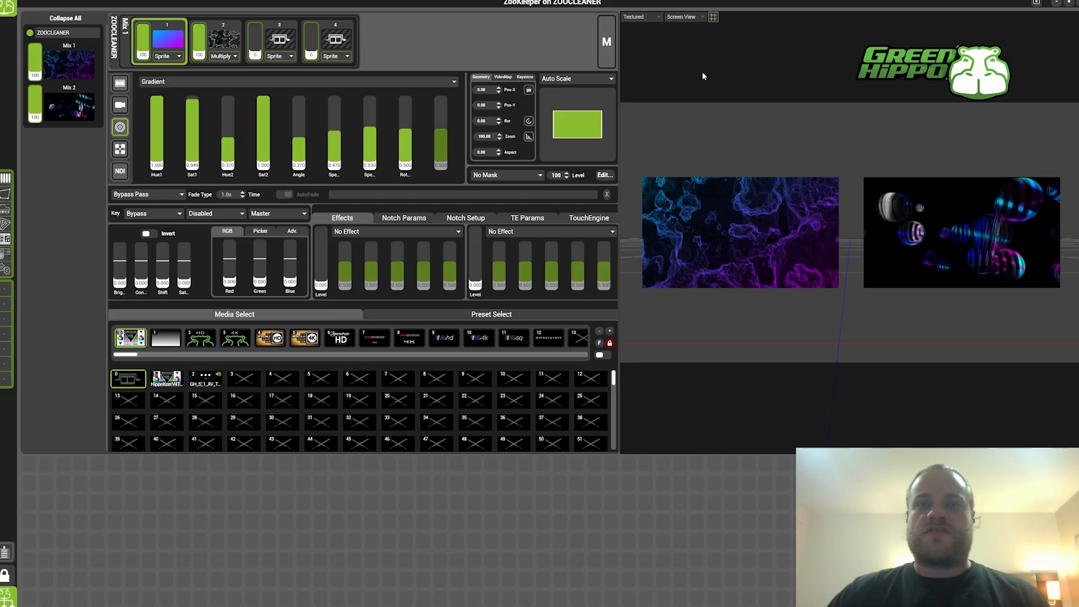
click(713, 17)
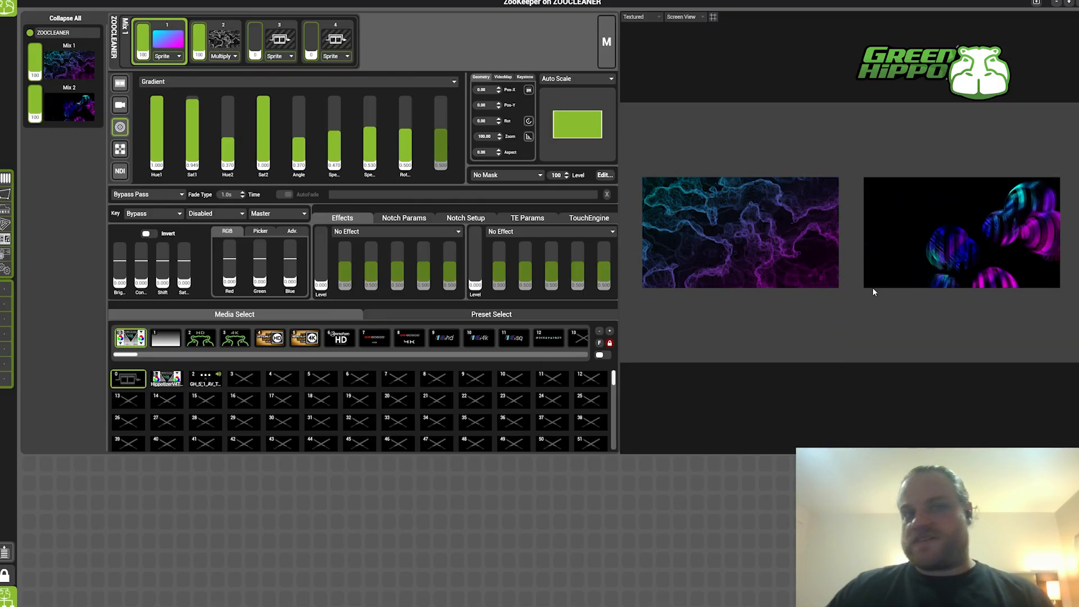
Load clip 8 (LRV_GHD_29) from media bank 9 onto layer 2 of Mix 1
click(224, 40)
click(444, 338)
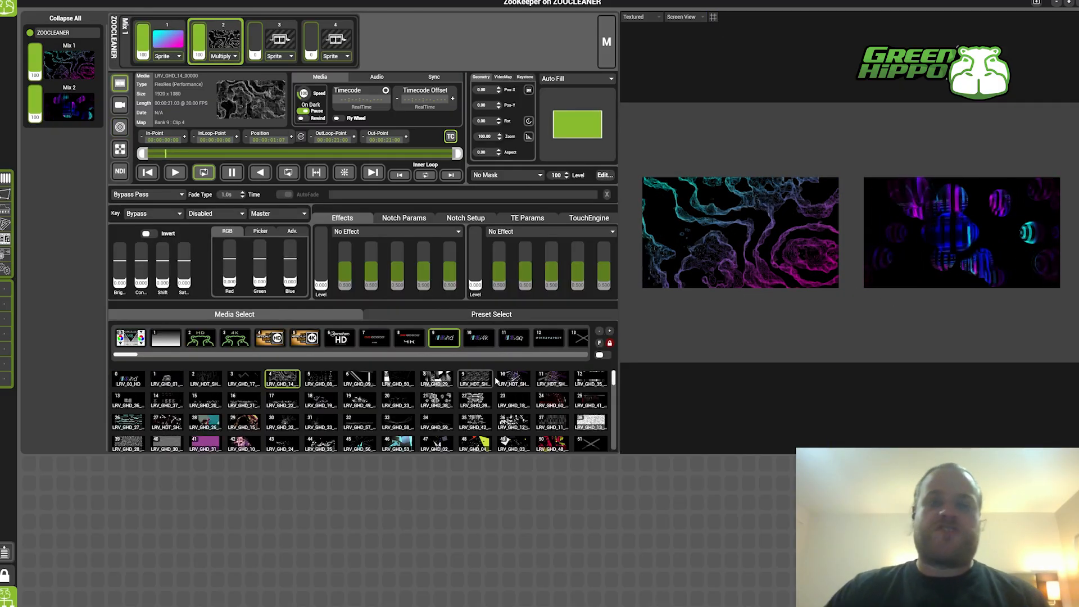
click(476, 379)
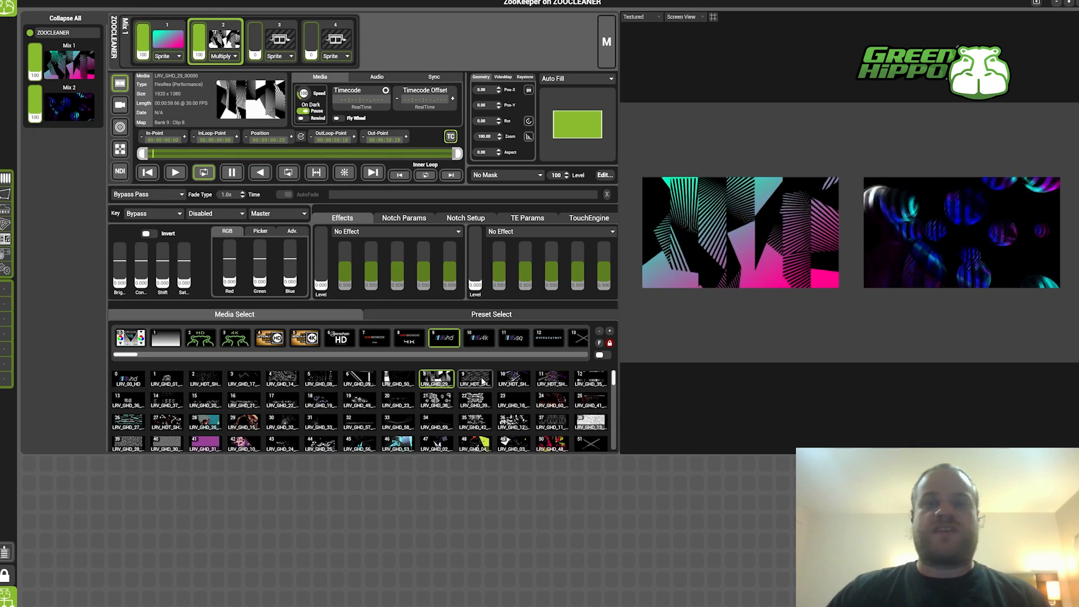